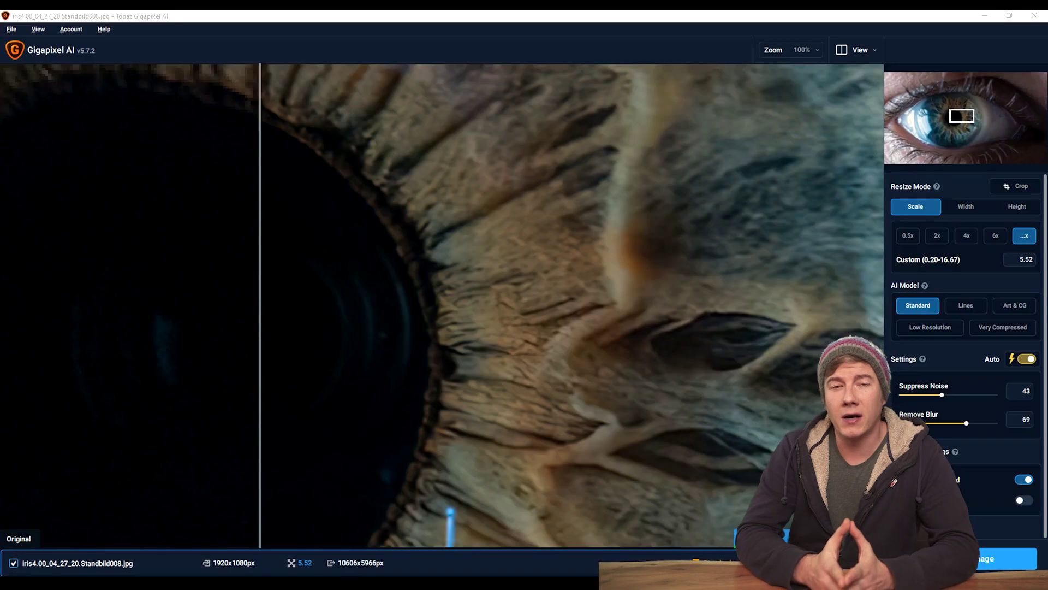
Slide the split divider to compare the iris at 200%, then the DSC07462 snowy landscape at 400%.
drag(264, 344, 460, 349)
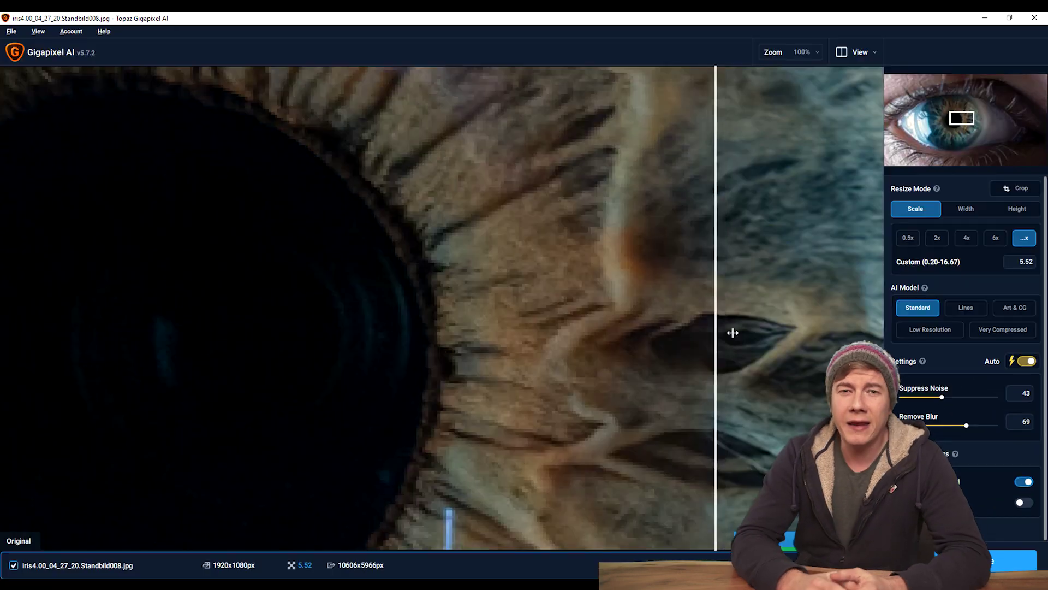
drag(729, 335, 490, 367)
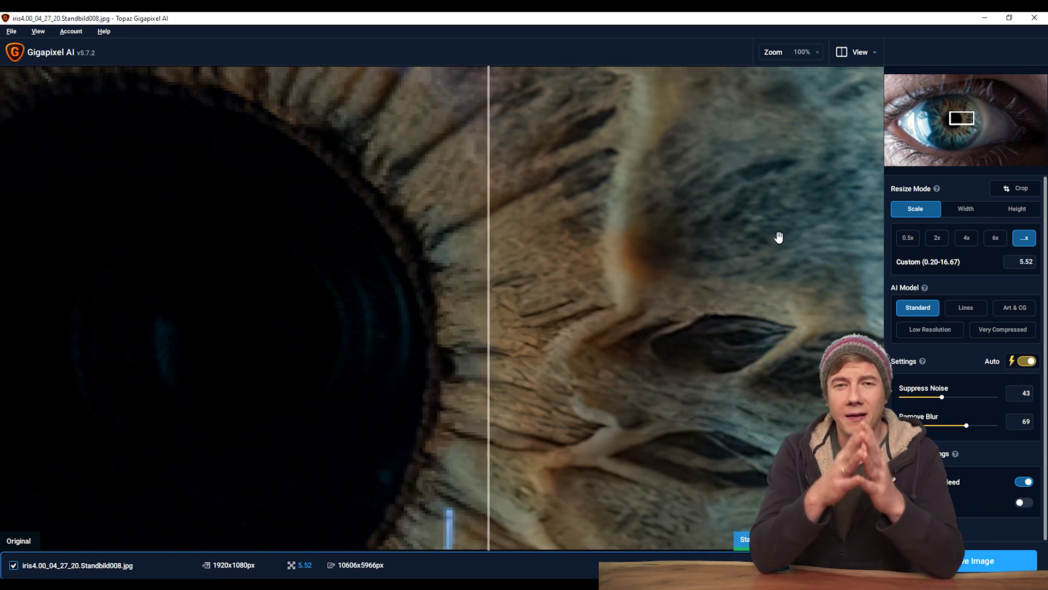
click(813, 52)
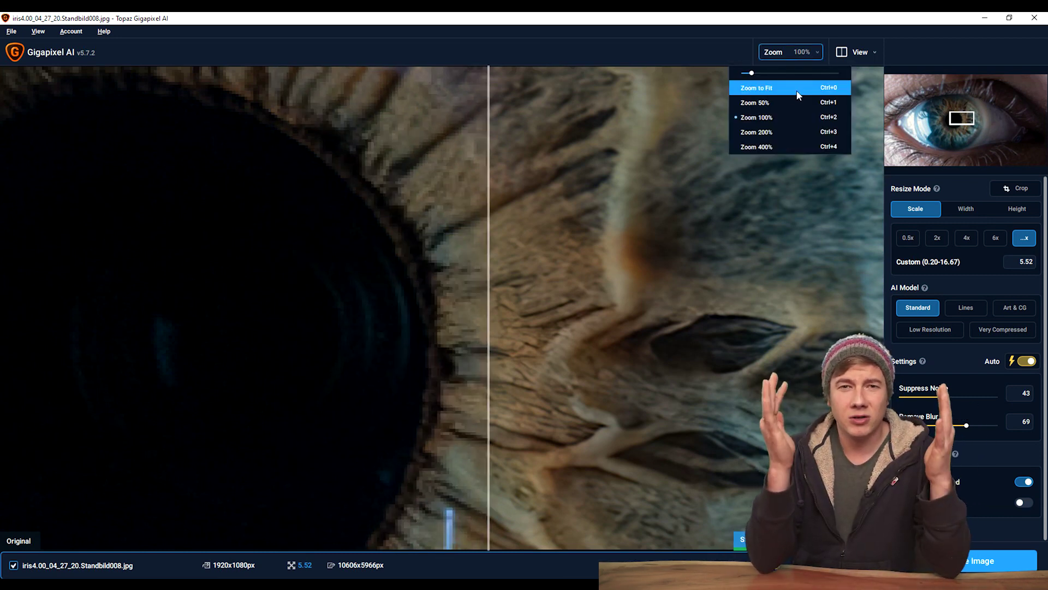
click(775, 132)
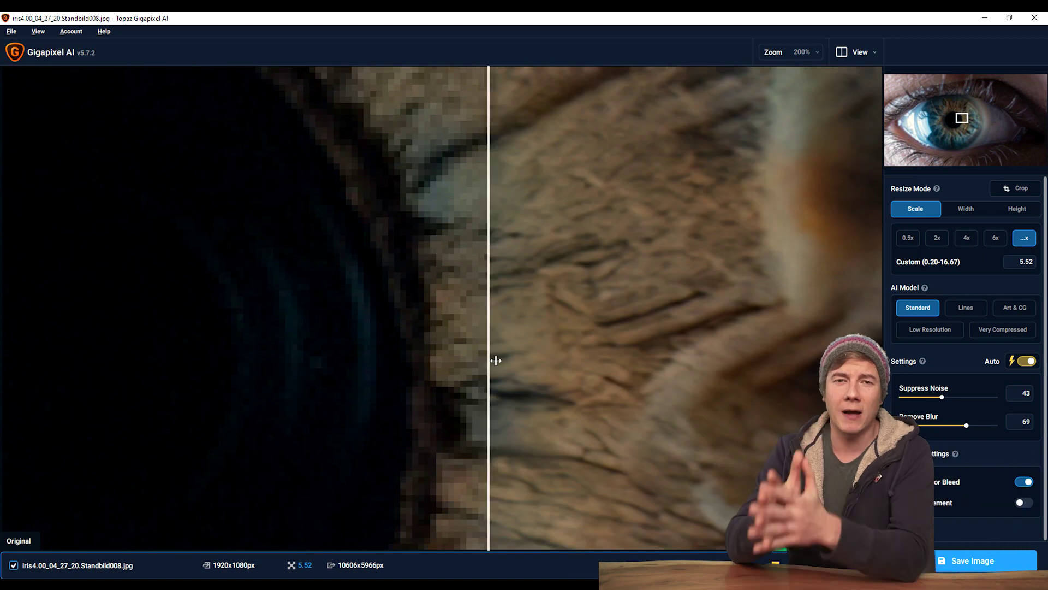
drag(486, 362, 493, 399)
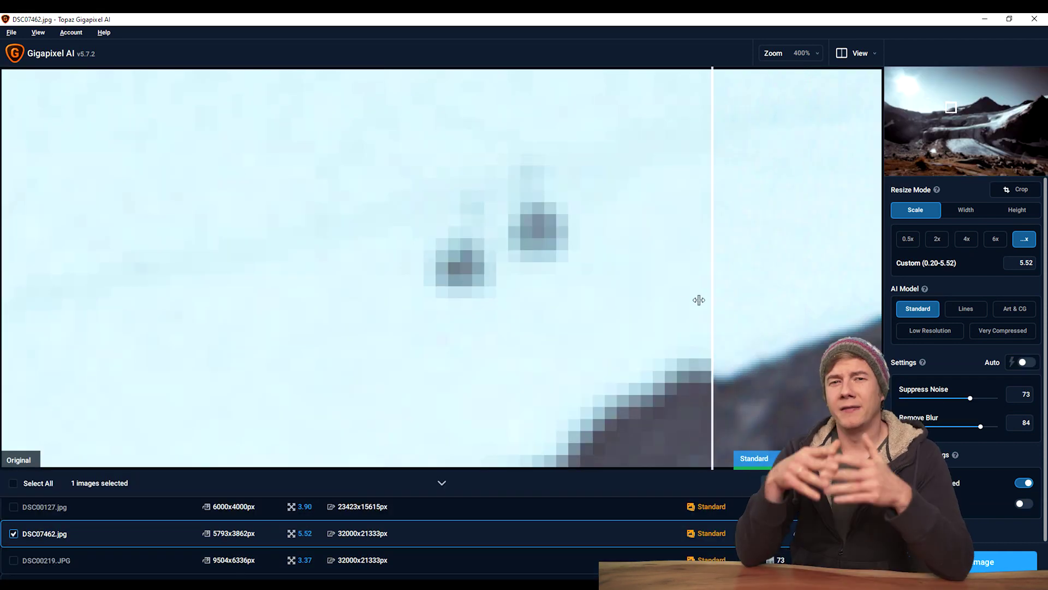
drag(697, 300, 376, 347)
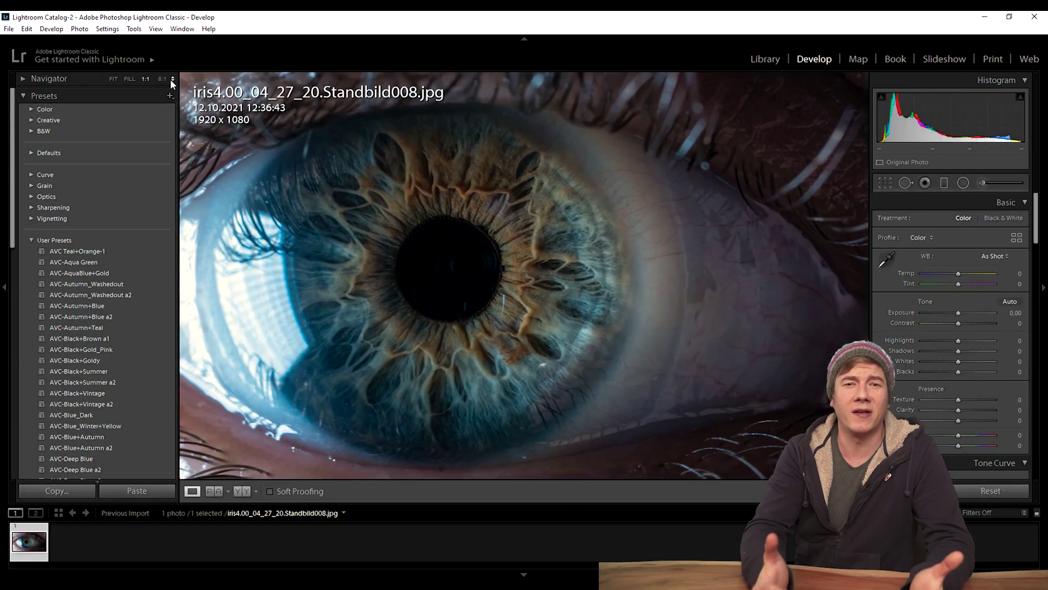
click(172, 80)
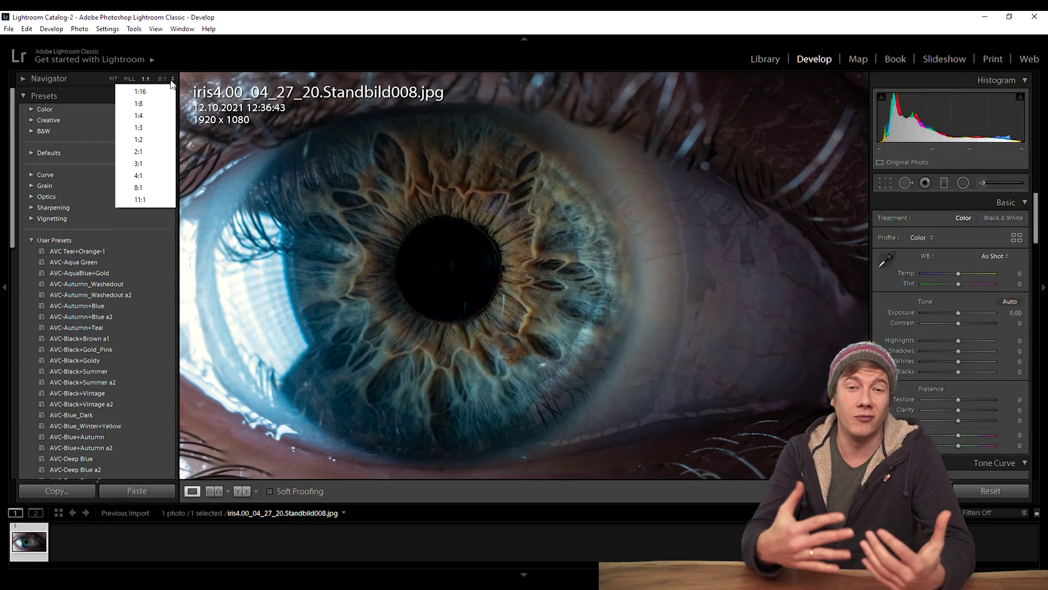
click(139, 175)
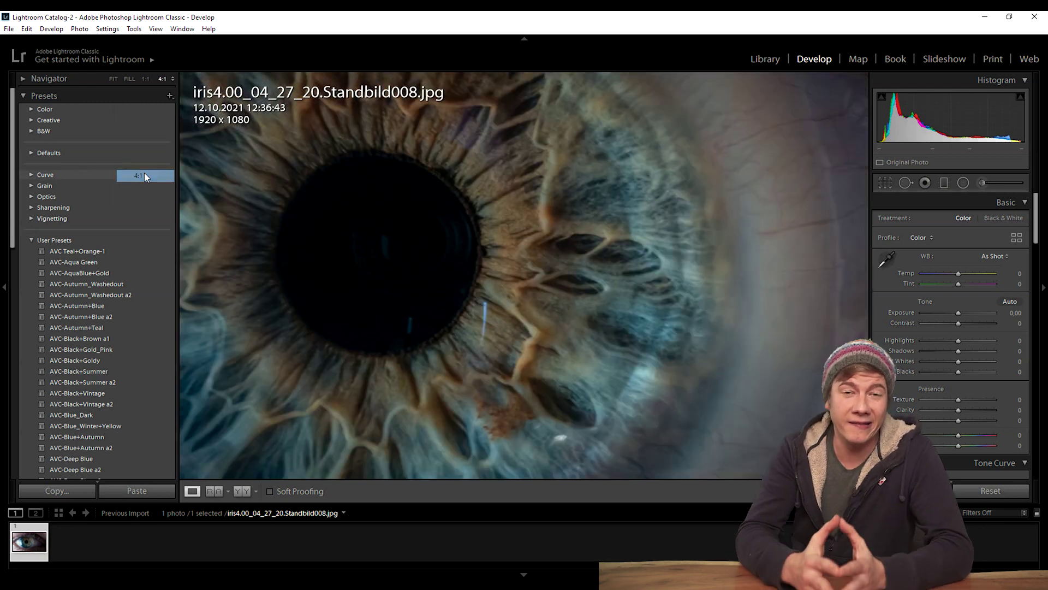
drag(344, 220, 391, 290)
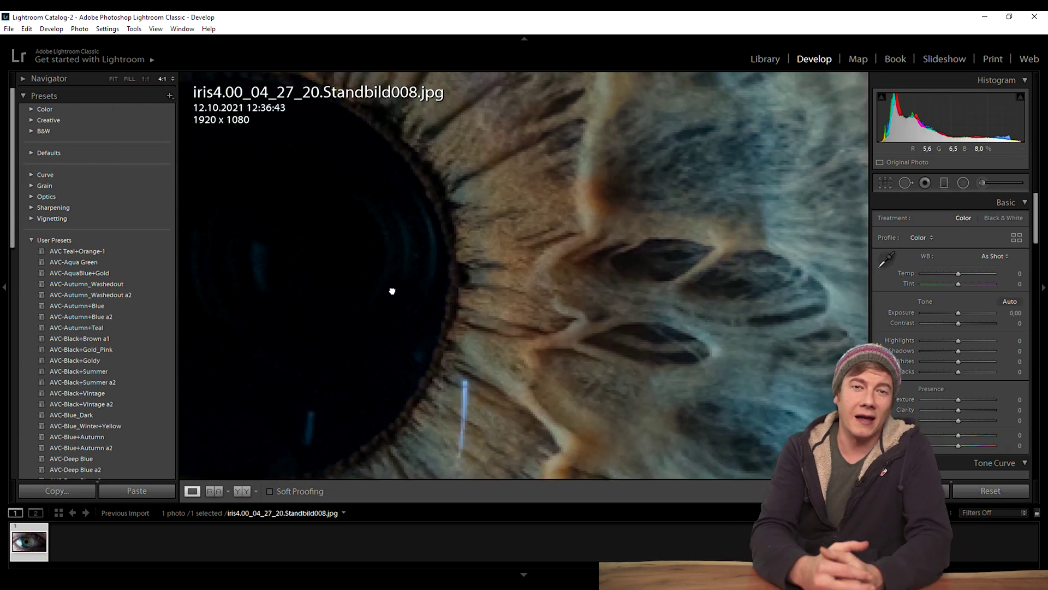
click(172, 80)
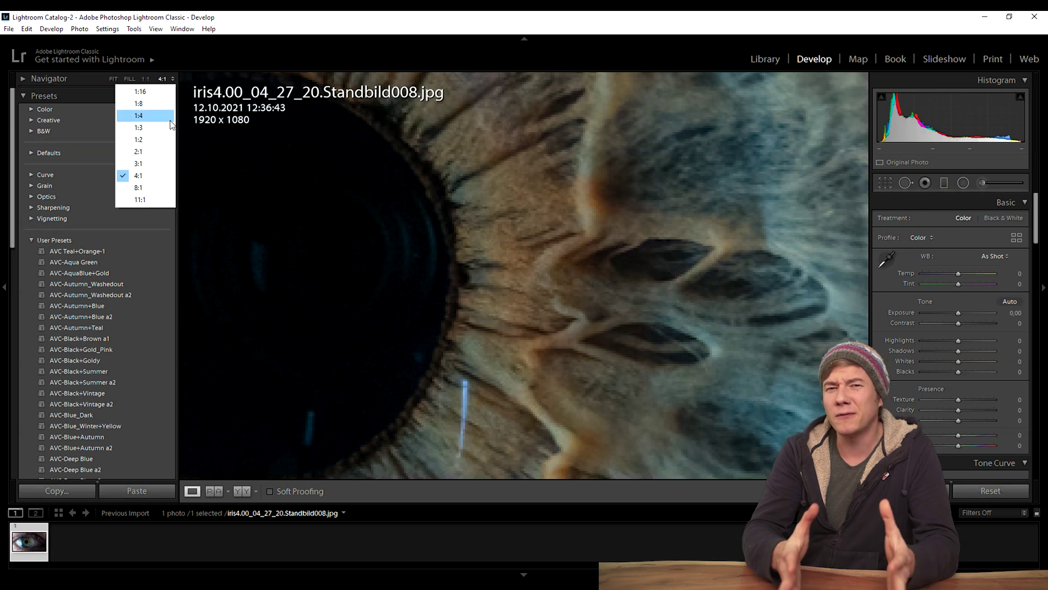
click(153, 185)
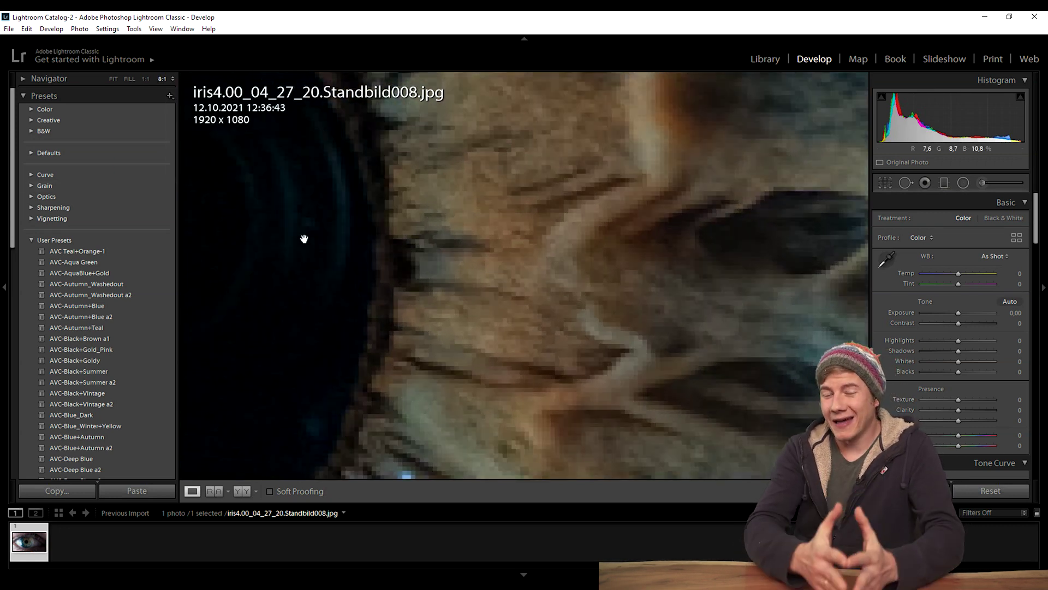
drag(342, 243, 357, 223)
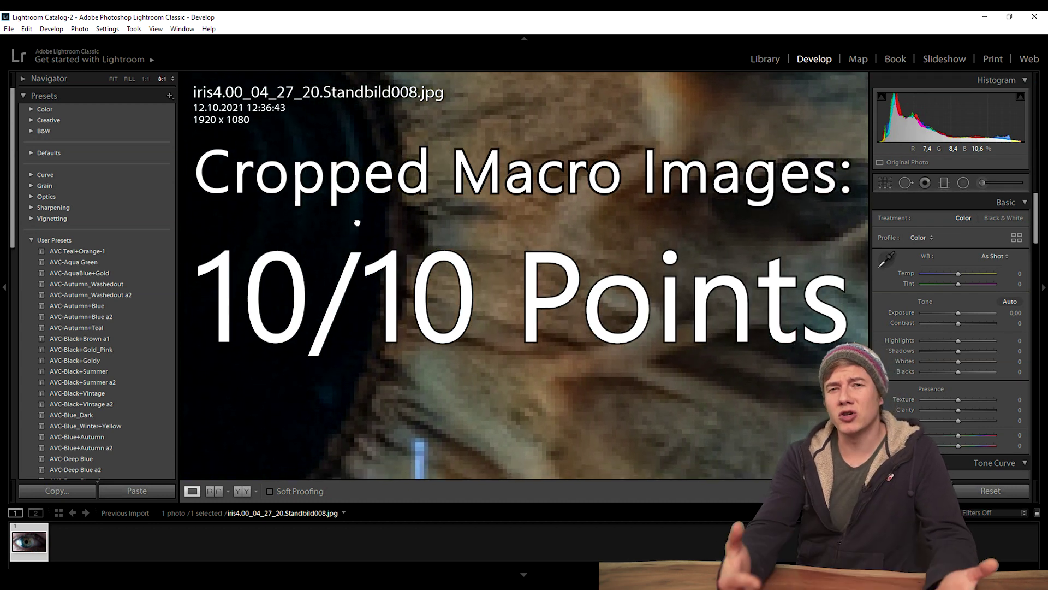
click(113, 80)
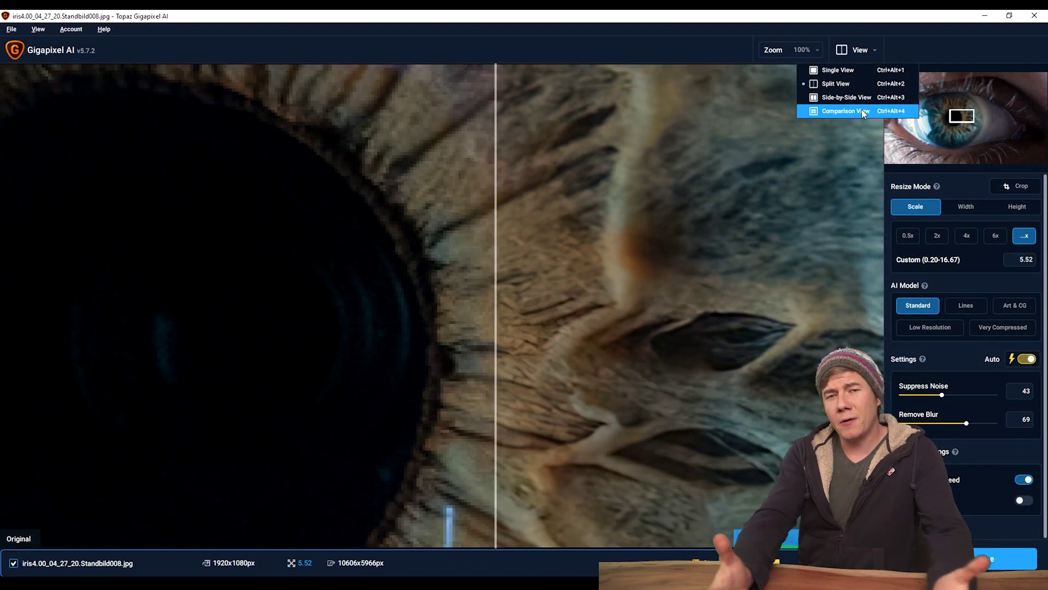
Switch the iris close-up to Comparison View and show the Original in one panel.
click(861, 111)
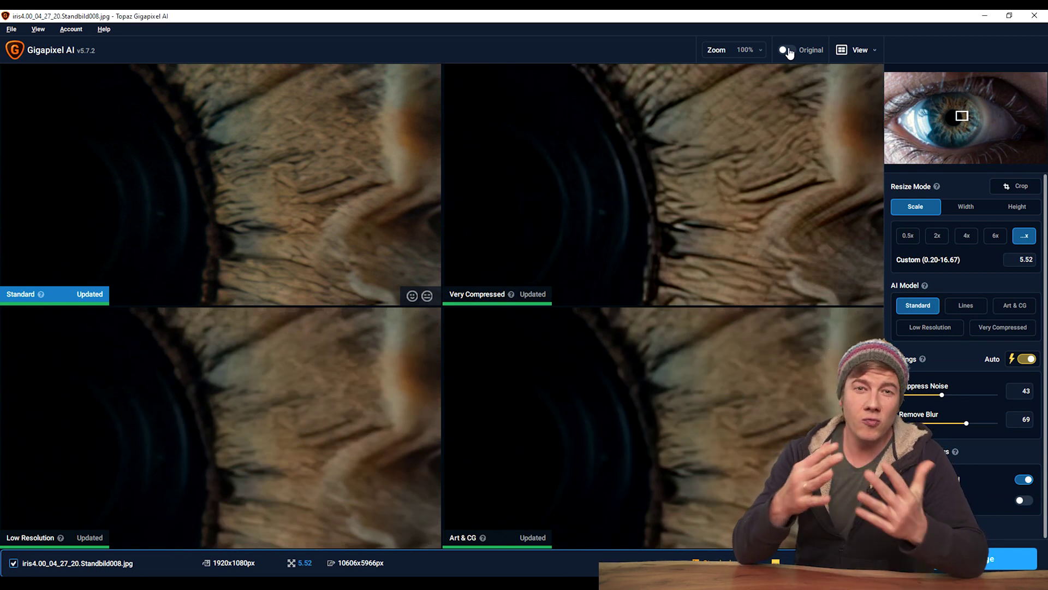
click(787, 50)
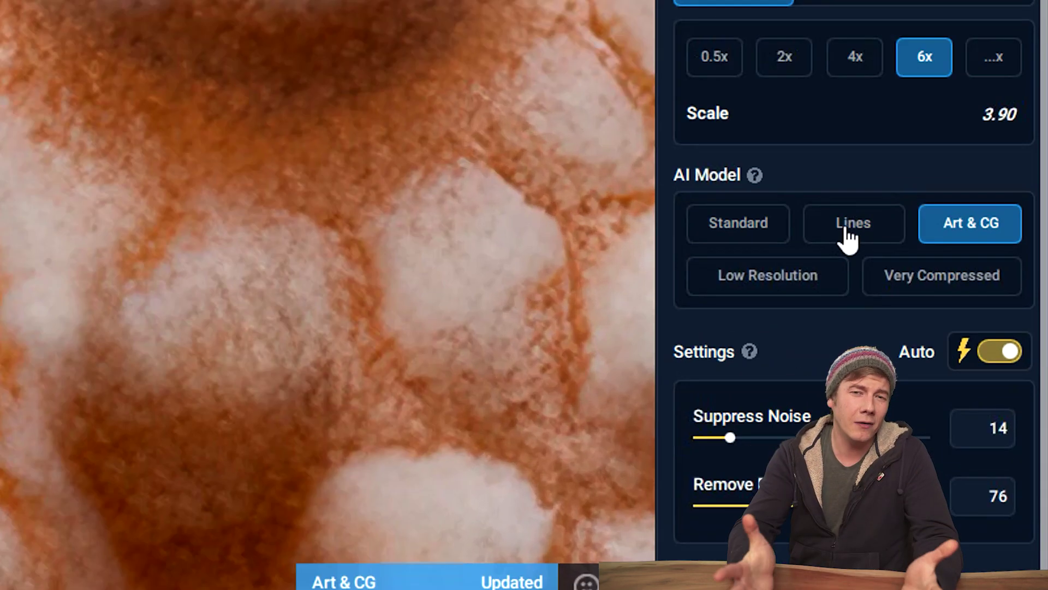
Select the Lines model for the mushroom close-up instead of Art & CG.
click(963, 316)
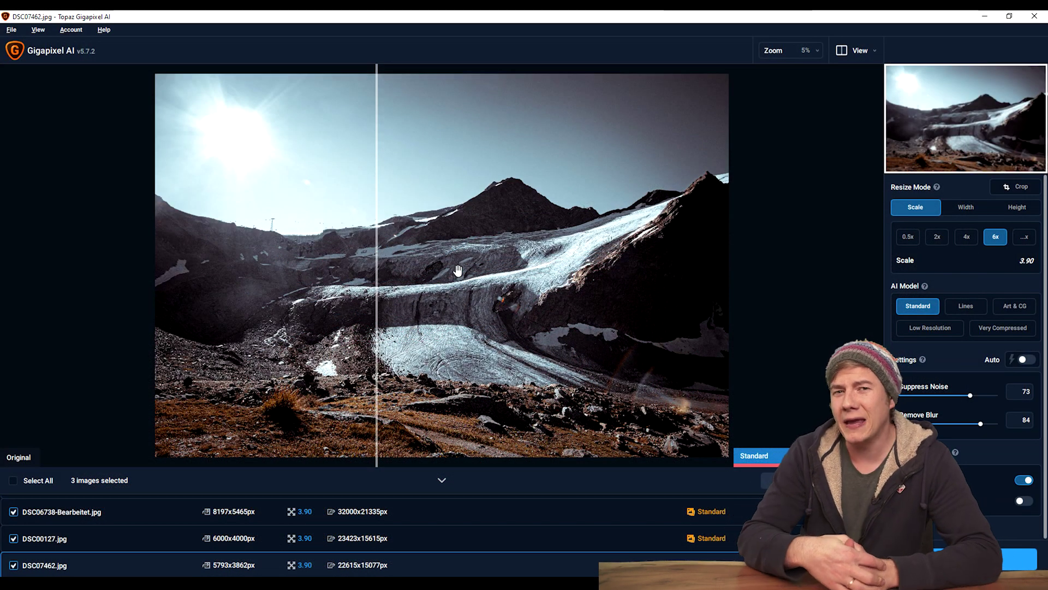
Zoom the landscape to 50% and then 100%, sliding the divider to reveal the original cable cars.
click(819, 52)
click(788, 99)
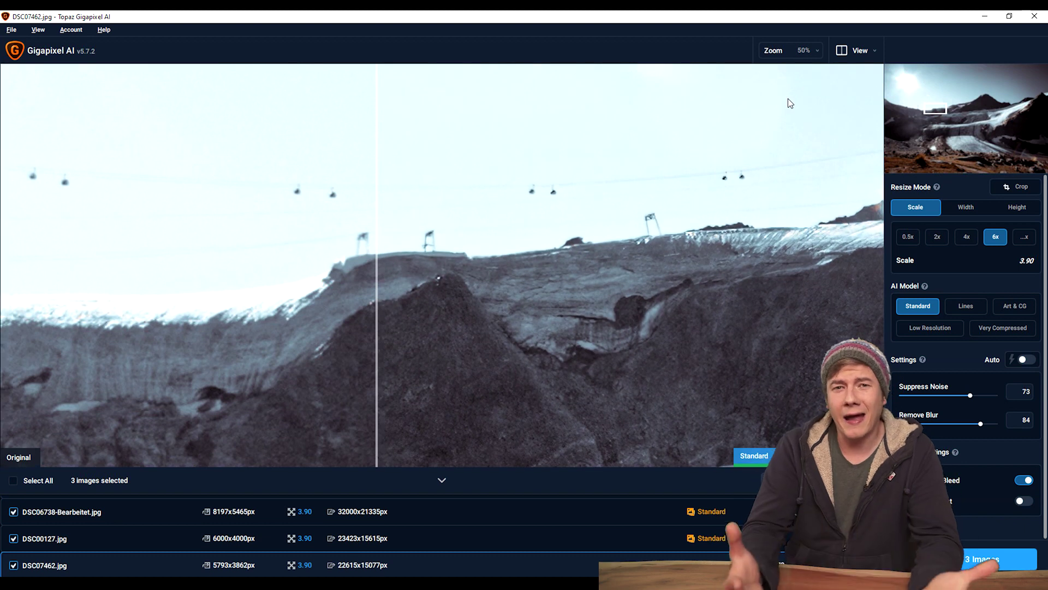
drag(376, 262, 388, 283)
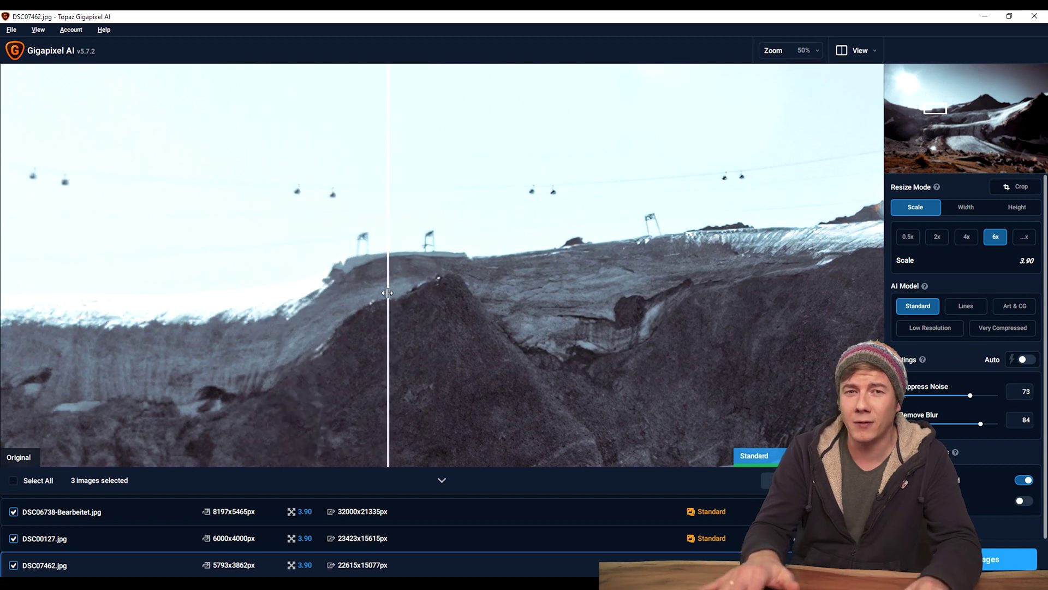
click(818, 50)
click(771, 114)
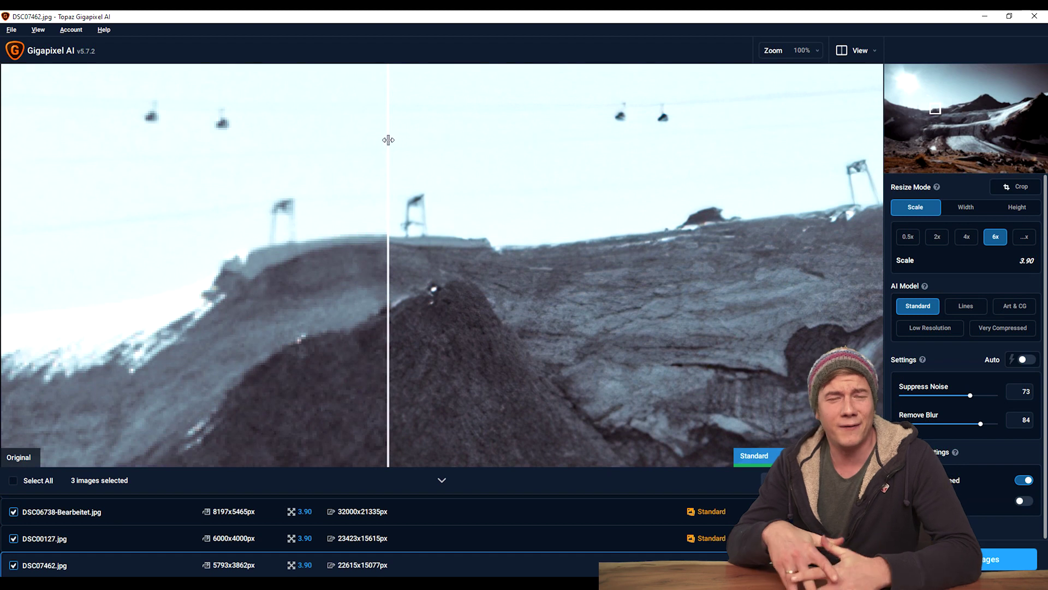
drag(388, 140, 339, 240)
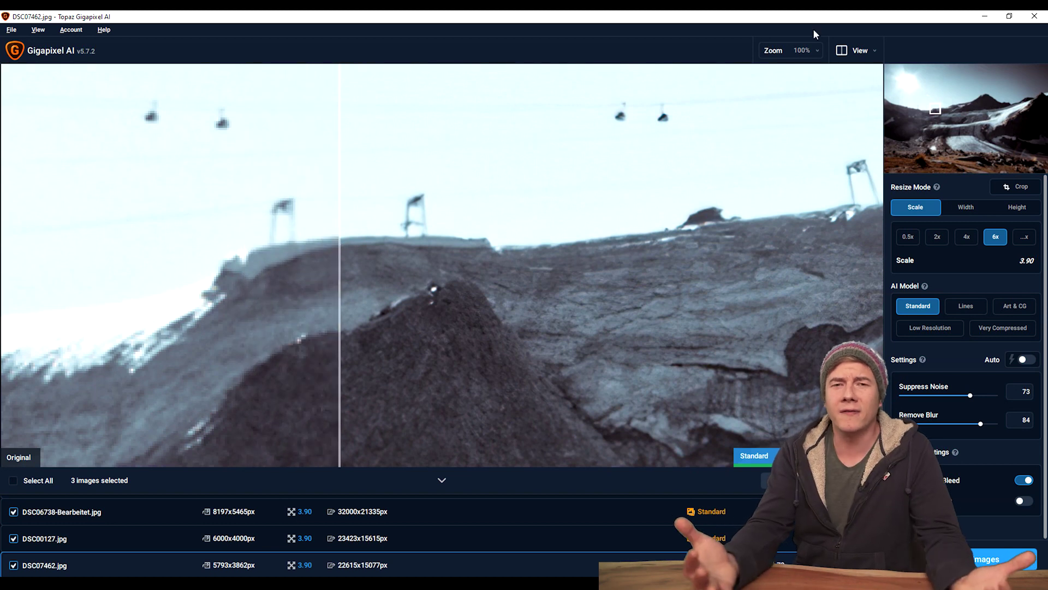
At 200%, slide the divider across the pylons and cable cars to compare original and upscaled.
click(802, 50)
click(774, 124)
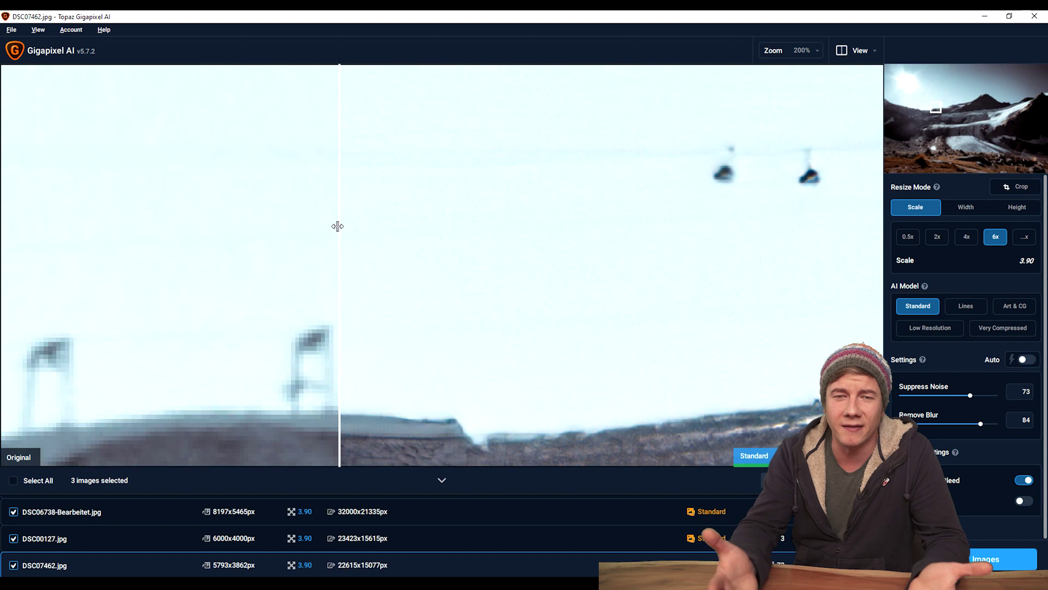
drag(337, 226, 763, 234)
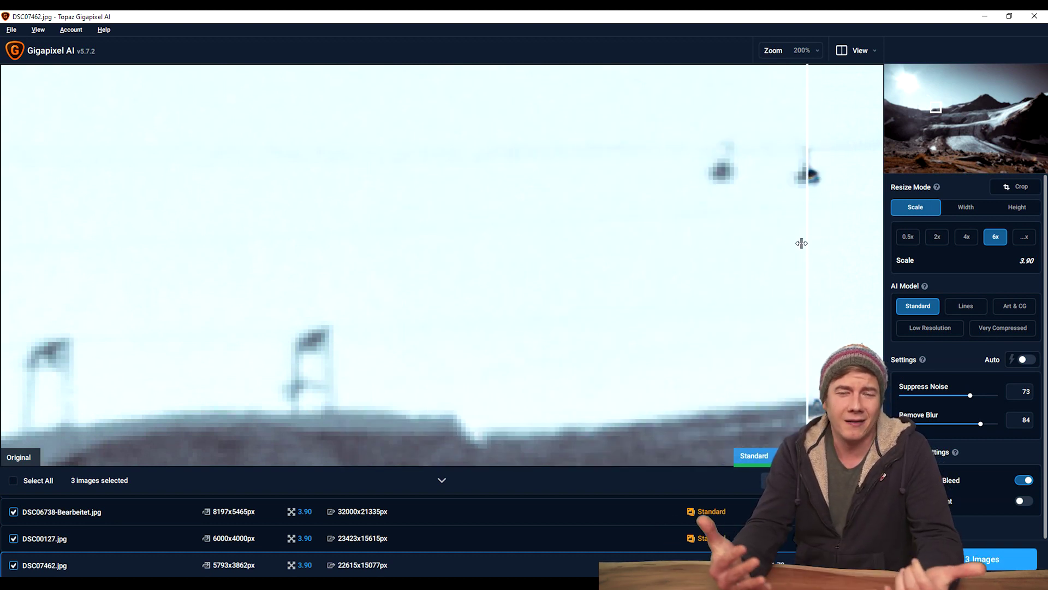
drag(802, 243, 28, 386)
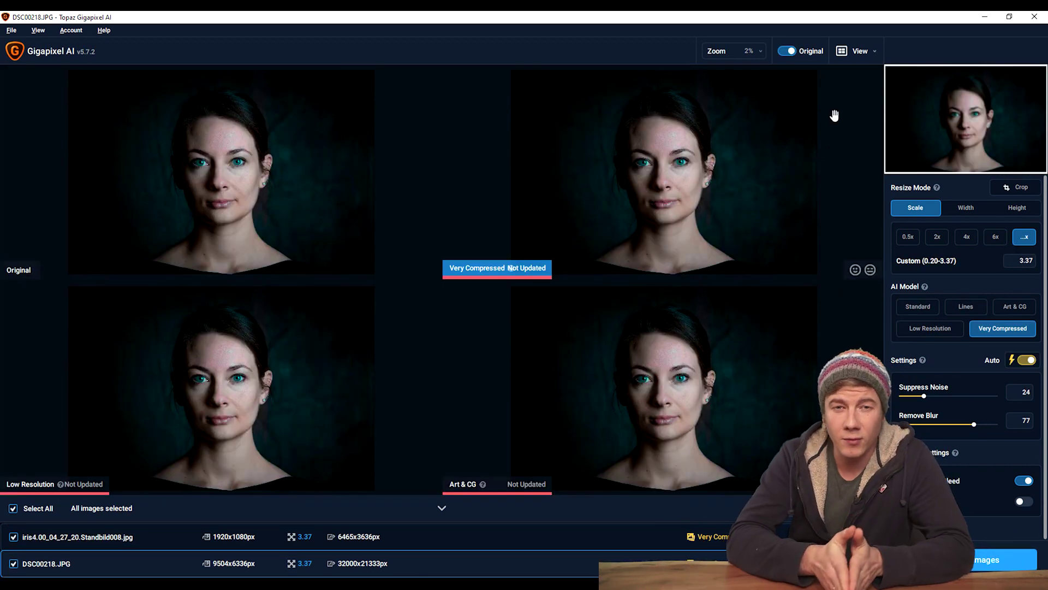
Zoom the portrait previews to 50%, try the Very Compressed model, and turn on Face Refinement.
click(761, 52)
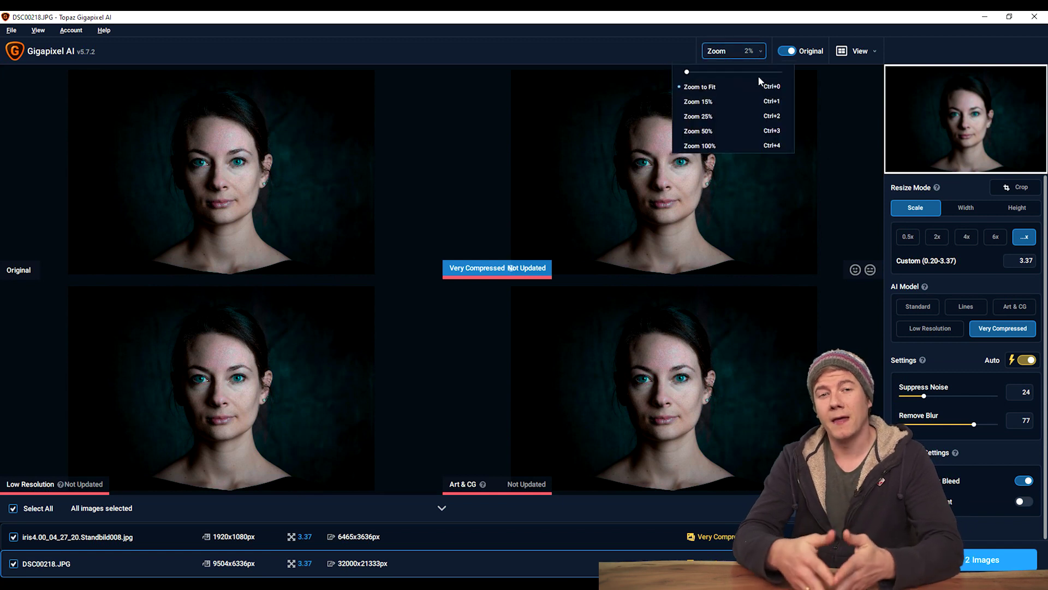
click(746, 129)
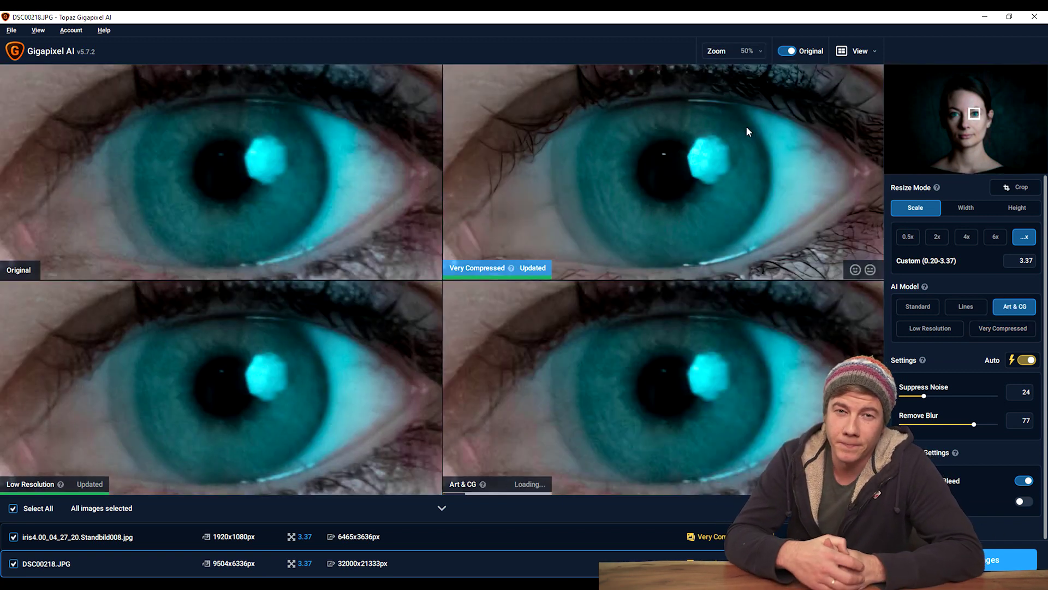
click(746, 126)
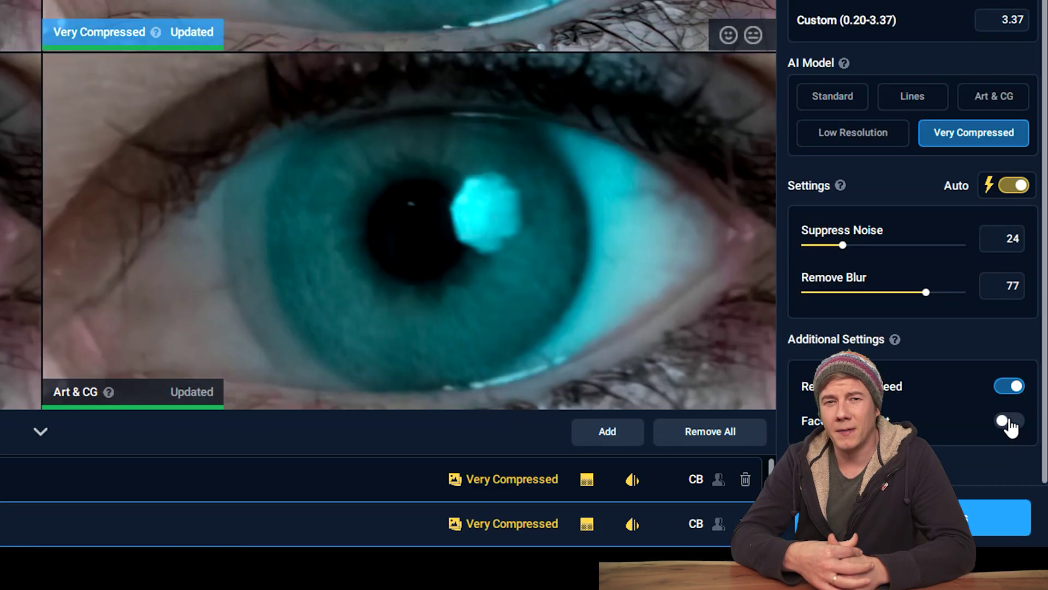
click(1024, 501)
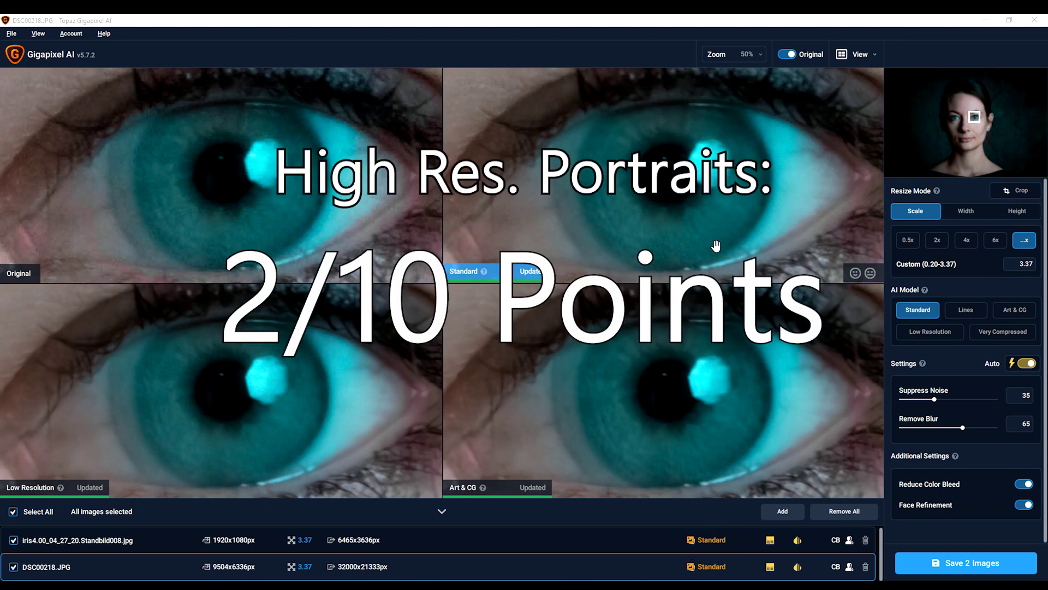
Switch to a single before/after Split View with the divider across the eye.
click(873, 57)
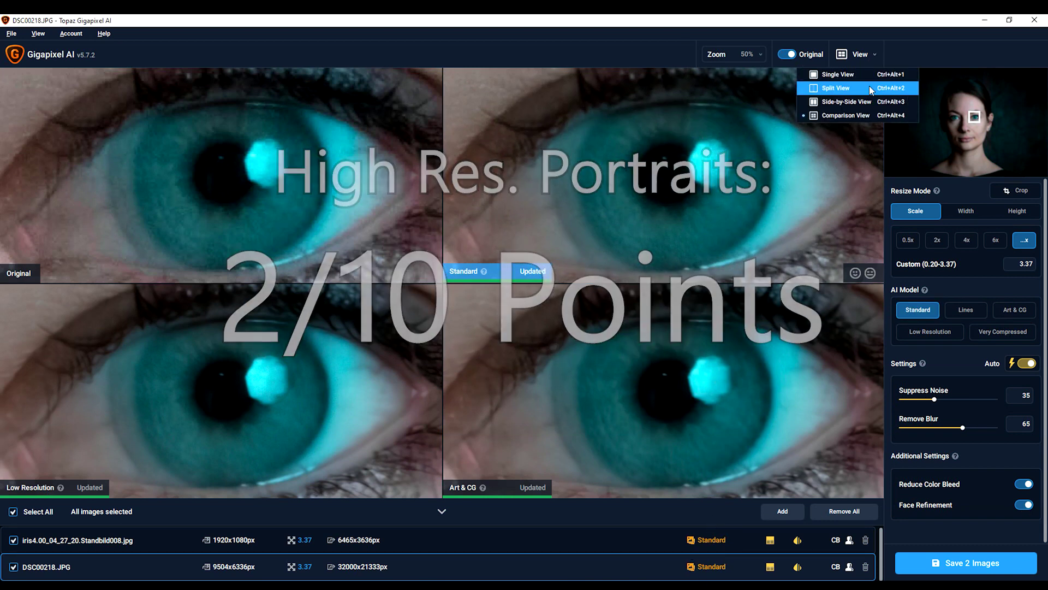
click(872, 90)
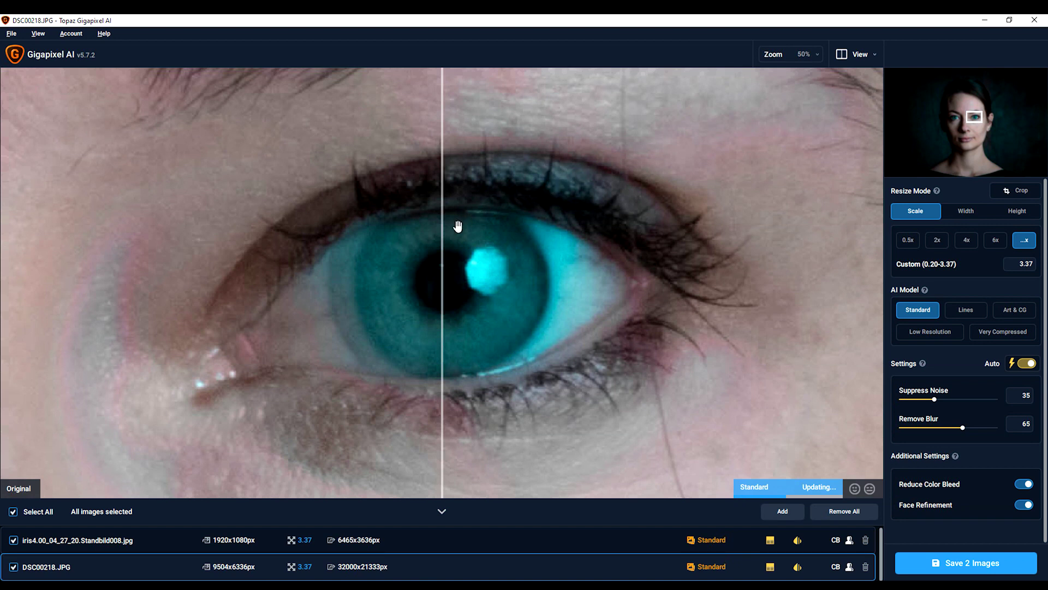
drag(569, 246, 606, 245)
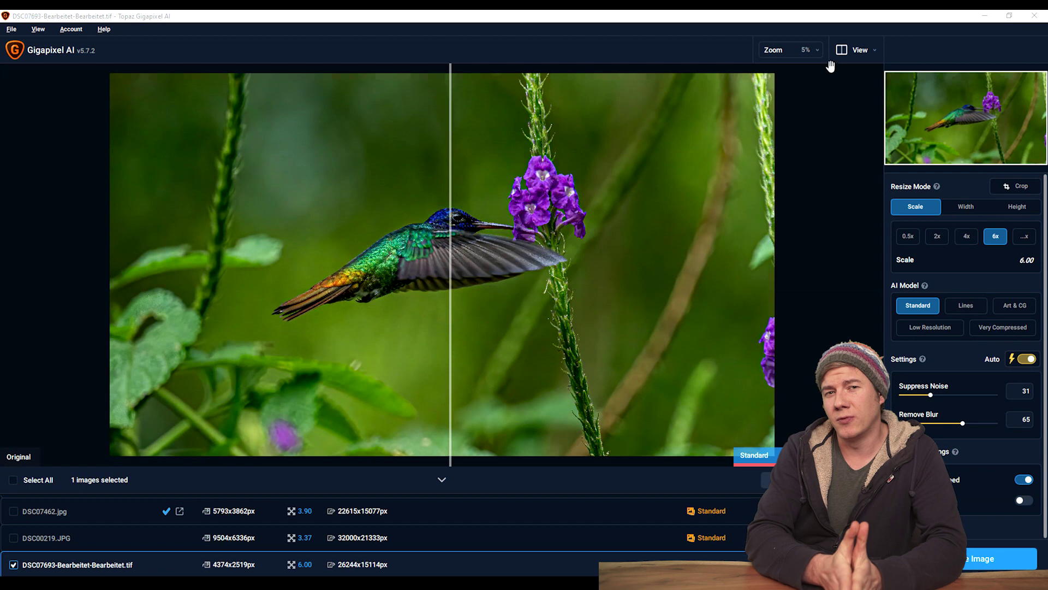
Zoom the hummingbird to 50% and move the before/after line across its head.
click(817, 54)
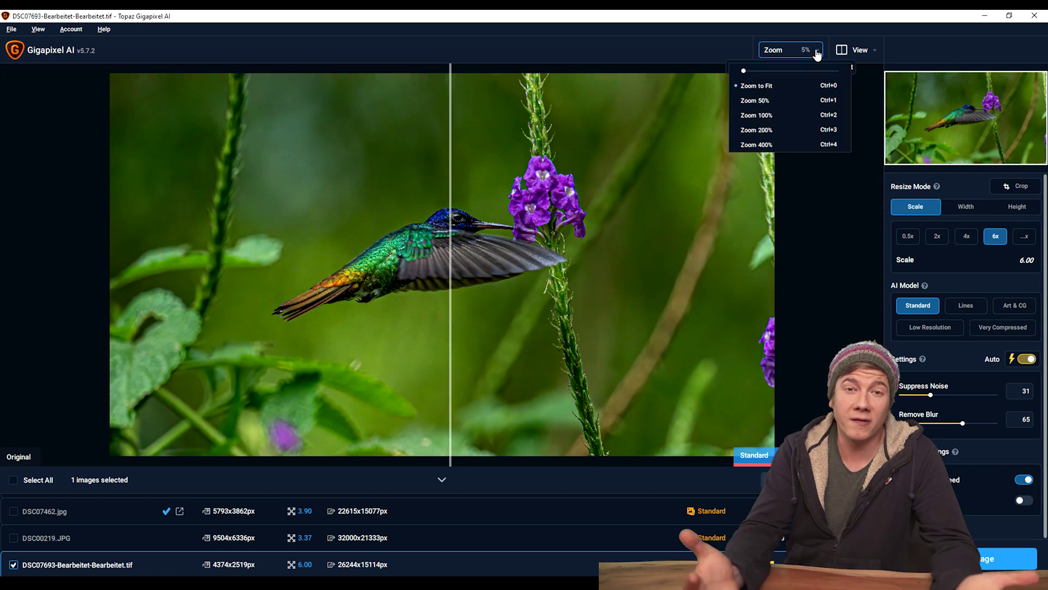
click(786, 94)
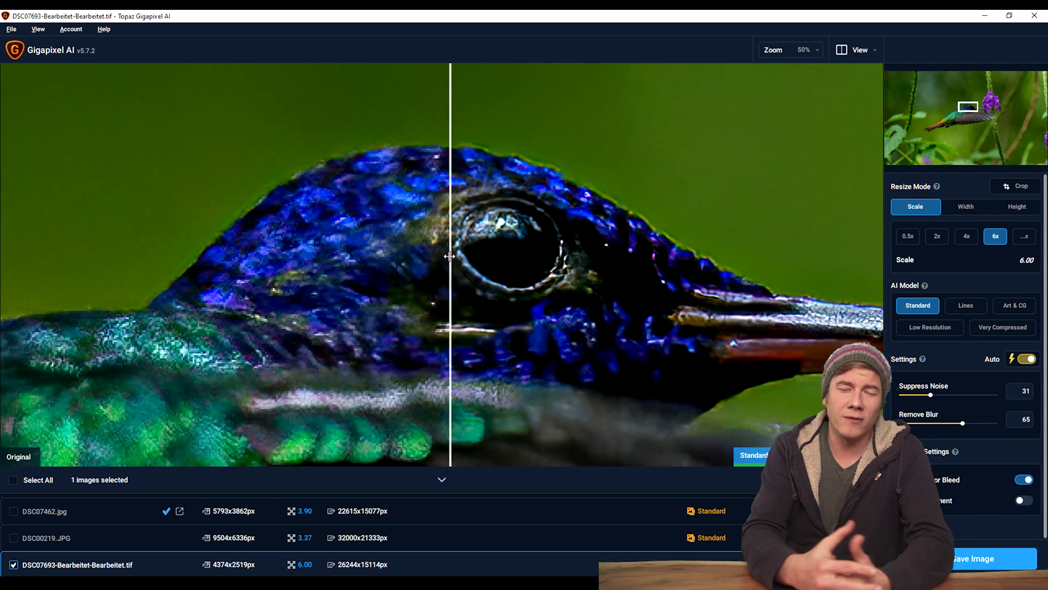
drag(451, 254, 416, 284)
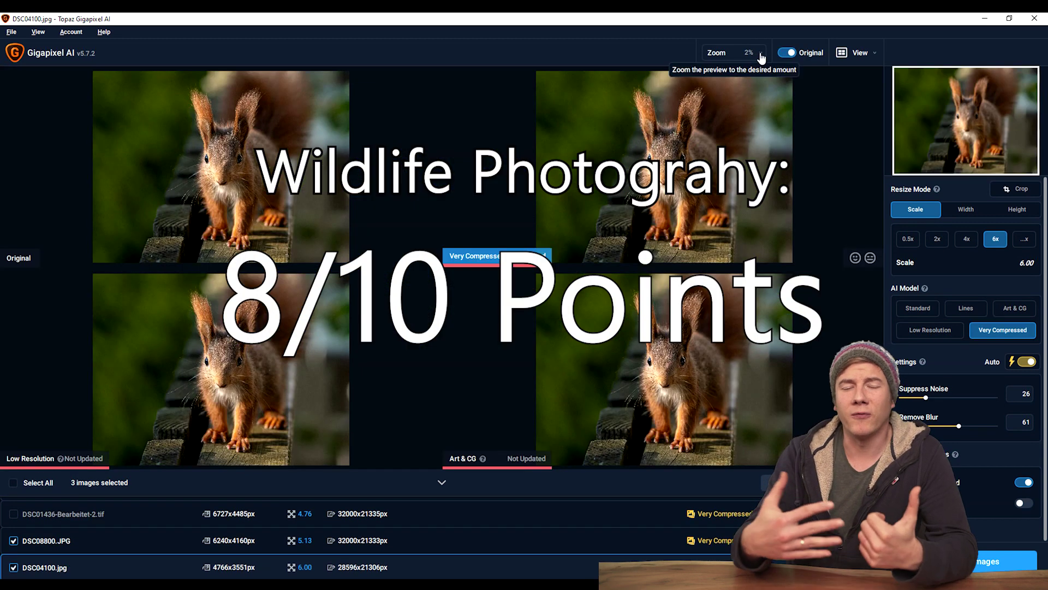
Zoom the squirrel to 50%, move the divider across its eye, then zoom to 100%.
click(754, 49)
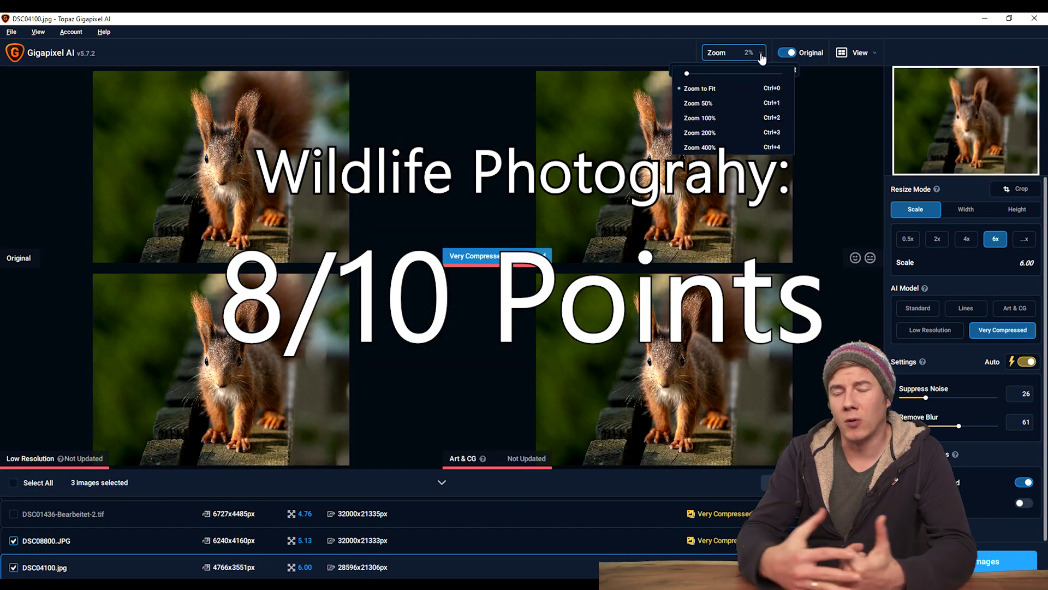
click(743, 103)
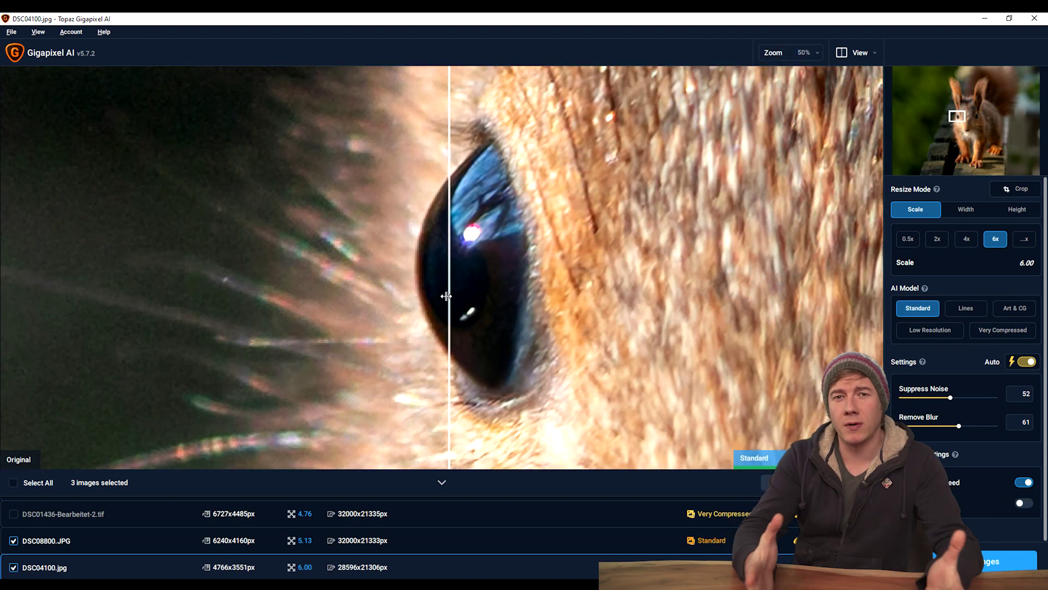
drag(446, 296, 312, 302)
key(ctrl+plus)
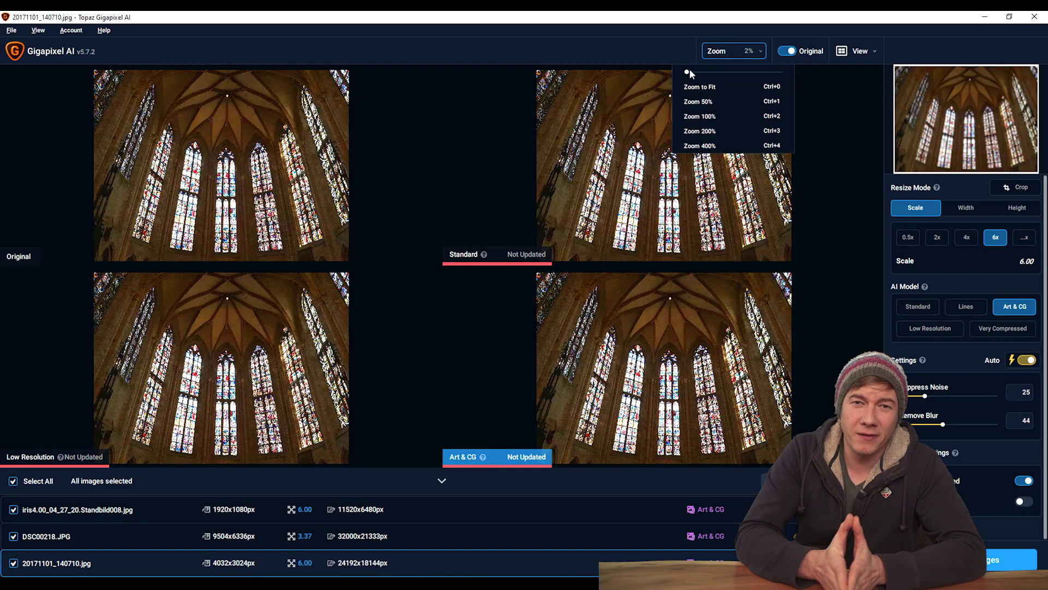
Zoom the four stained-glass window previews to 20%, then 50%, then 100%.
drag(688, 72, 690, 72)
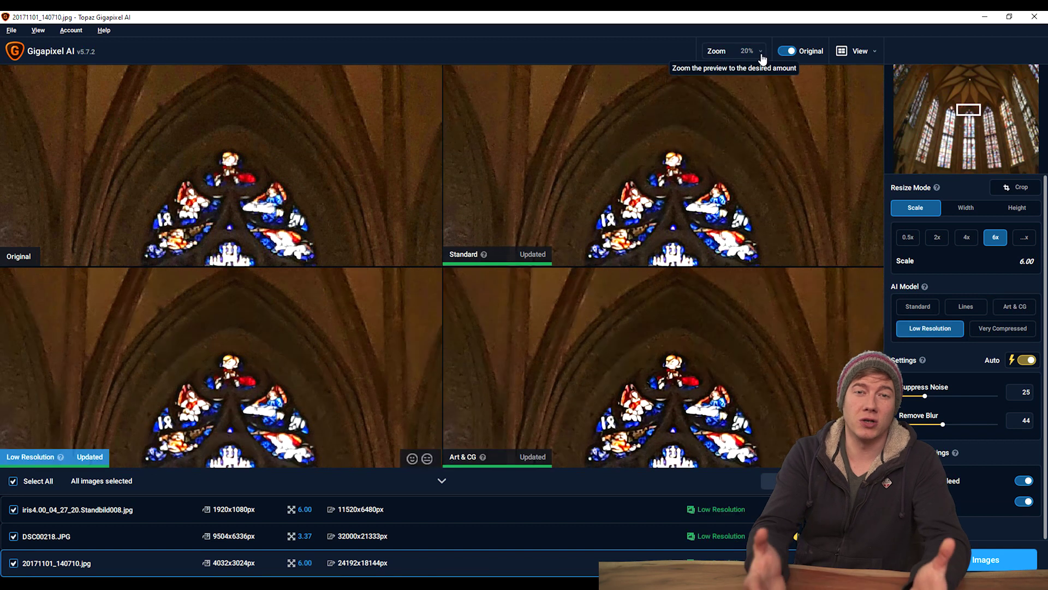
click(761, 54)
click(727, 103)
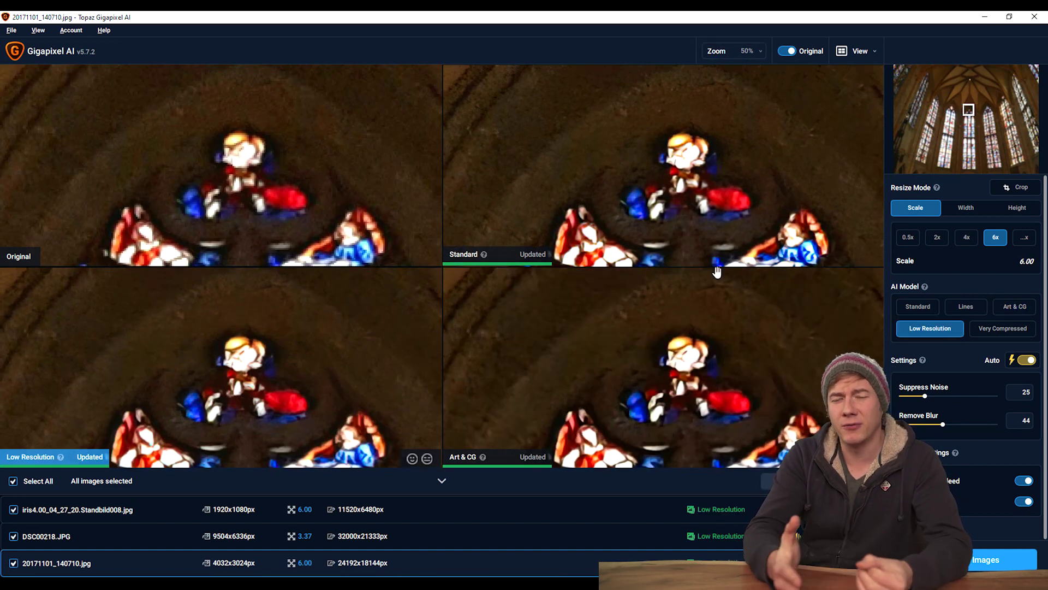
click(760, 56)
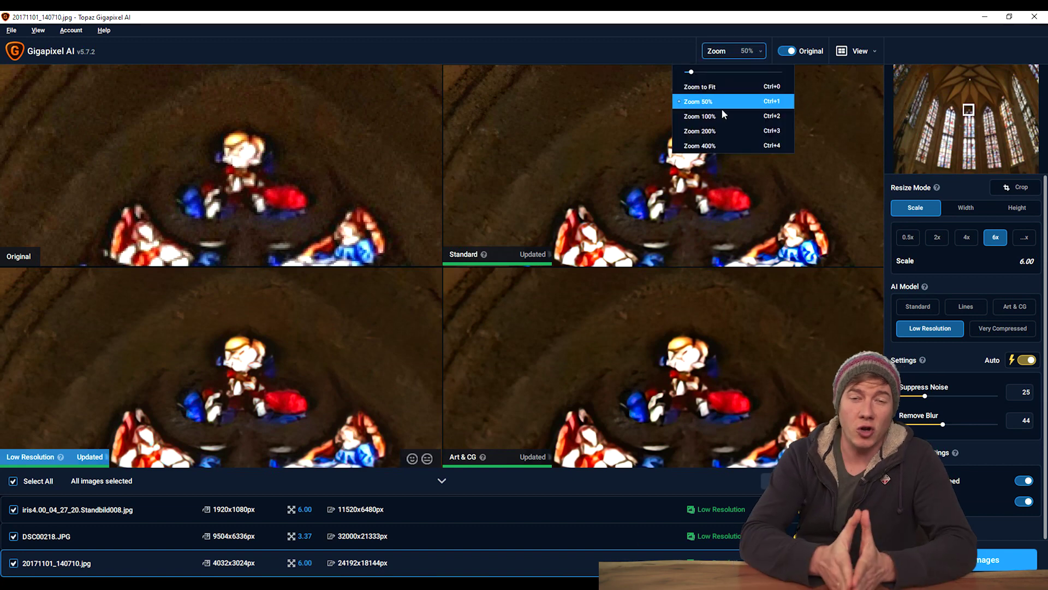
click(722, 109)
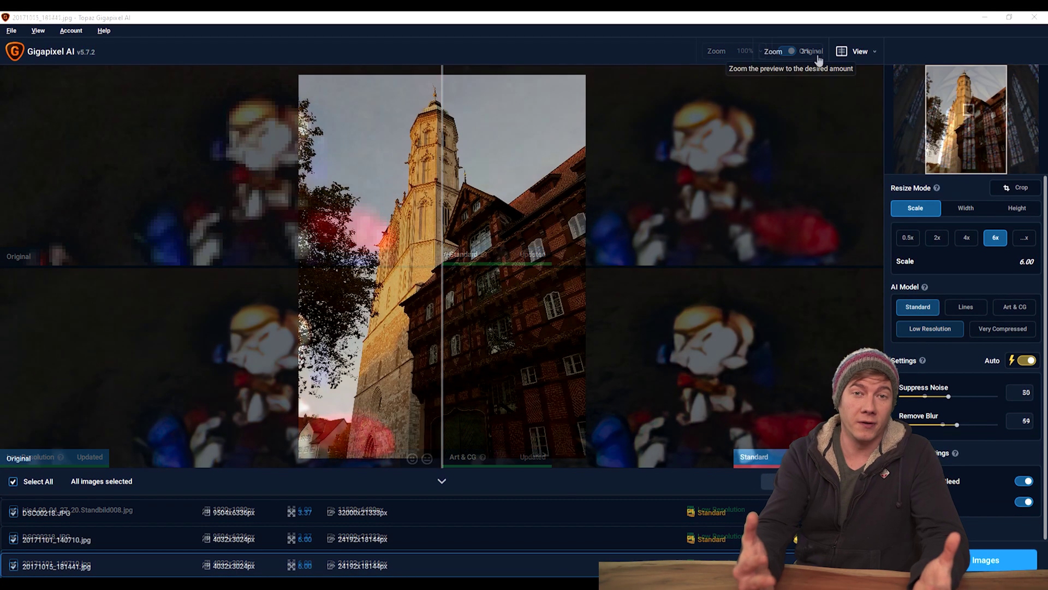
Zoom the tower photo to 50%, pan to the spire tip, and slide the divider across it.
click(818, 54)
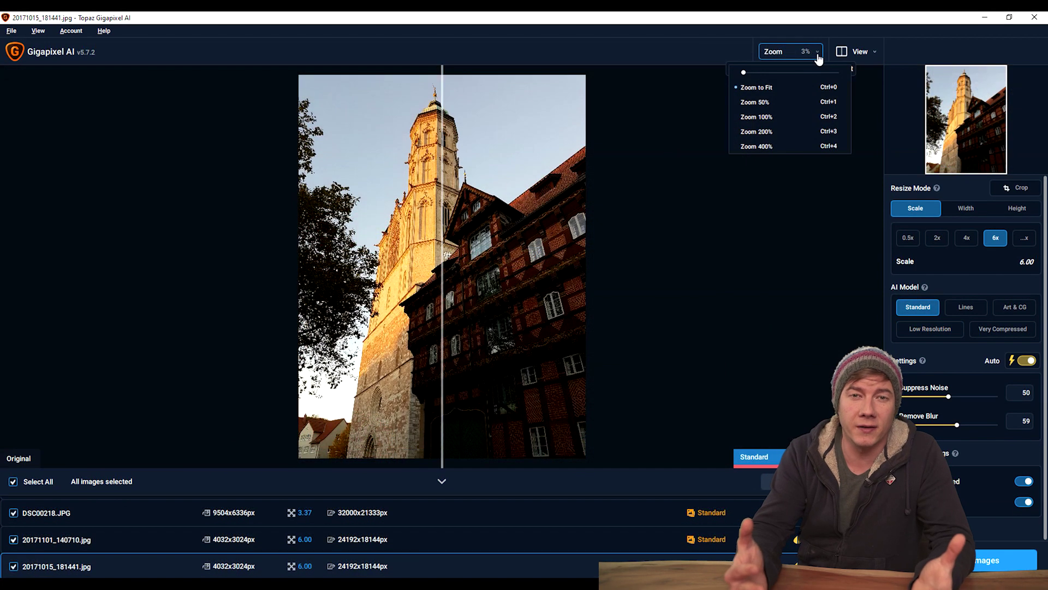
click(791, 101)
drag(620, 133, 605, 331)
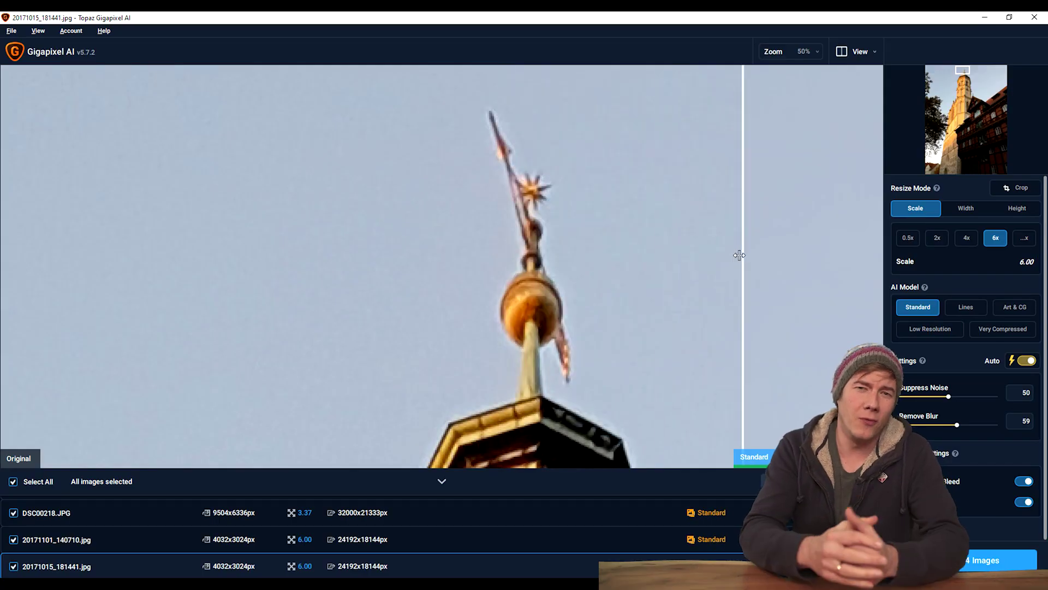
drag(657, 263, 470, 305)
Zoom the frosted leaf to 50% and slide the before/after divider across the ice crystals.
drag(470, 306, 449, 311)
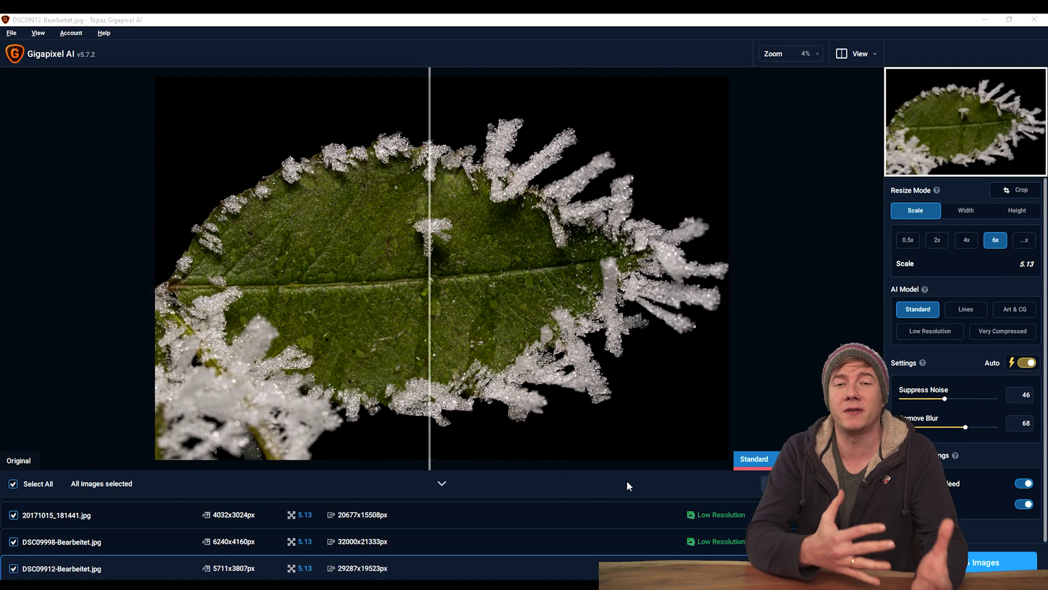
click(819, 55)
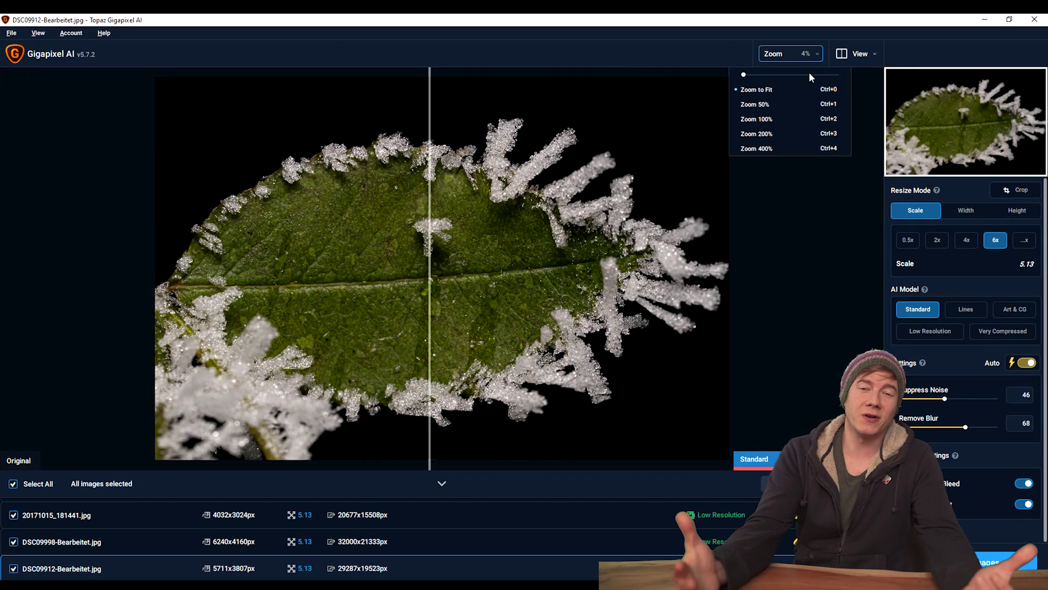
click(800, 105)
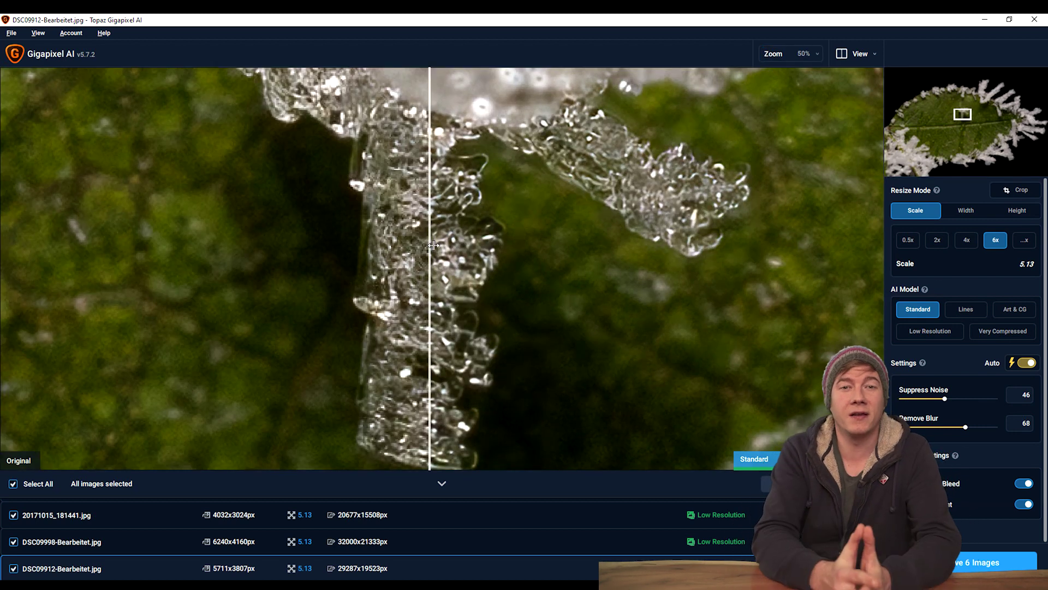
drag(433, 245, 537, 278)
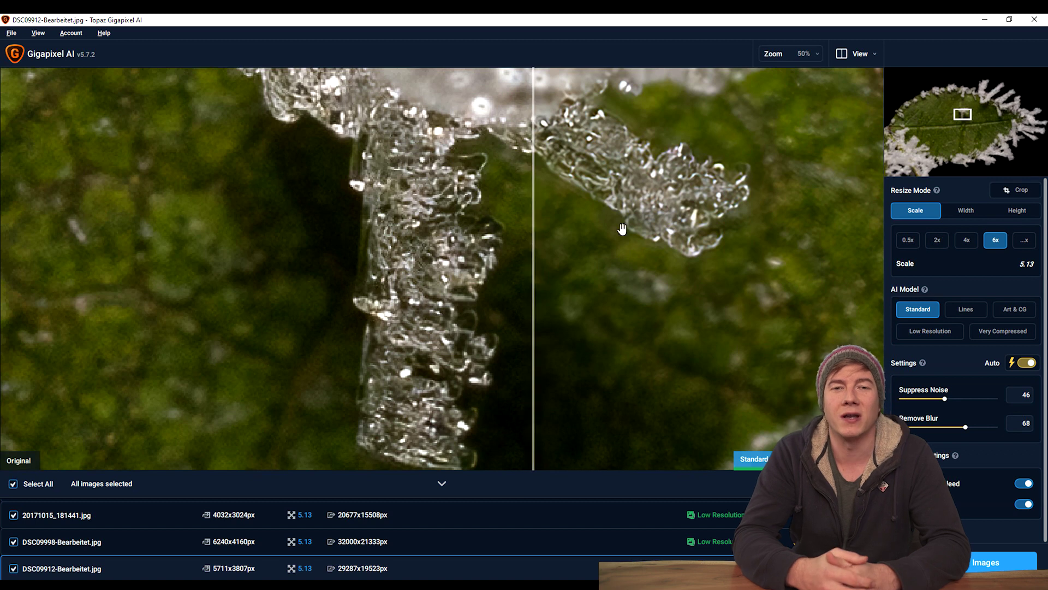